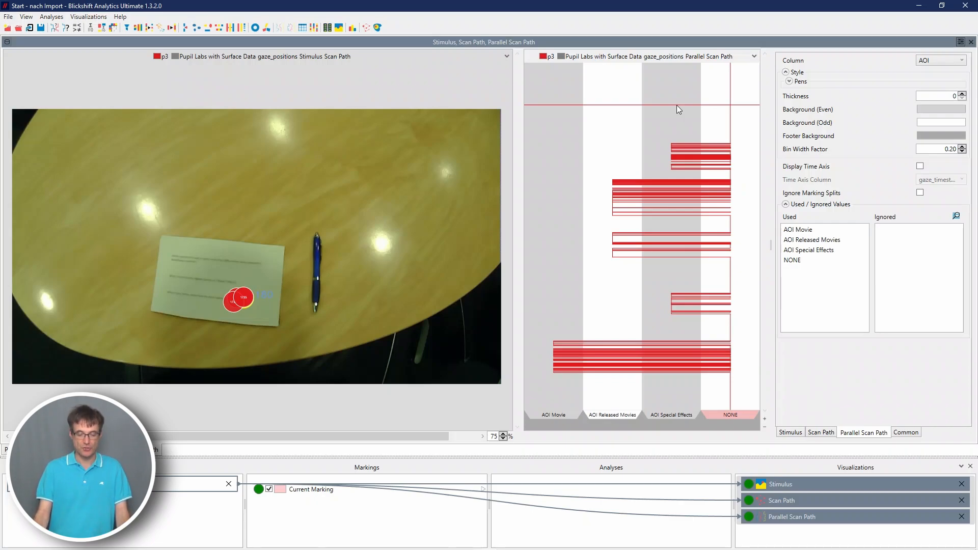
Step: Examine p3's gaze in the stimulus video at different times along the parallel scan path, comparing AOI Special Effects, AOI Released Movies and NONE
left_click_drag(677, 105, 675, 191)
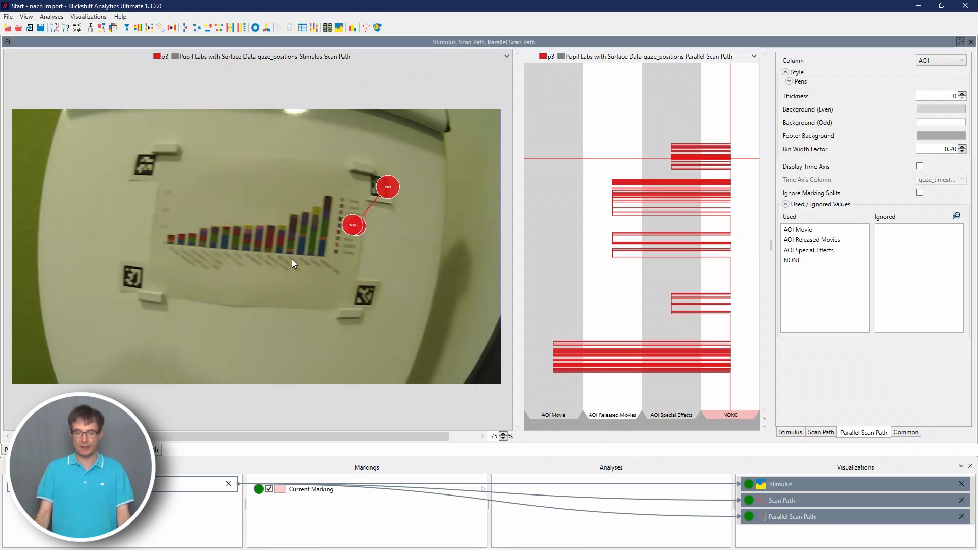
left_click(653, 190)
left_click_drag(641, 188, 638, 191)
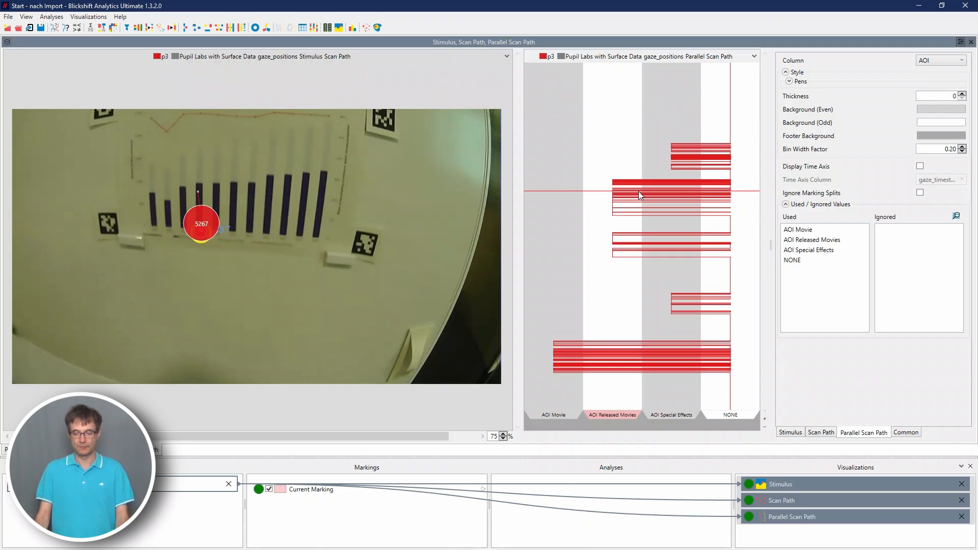
left_click_drag(638, 191, 665, 76)
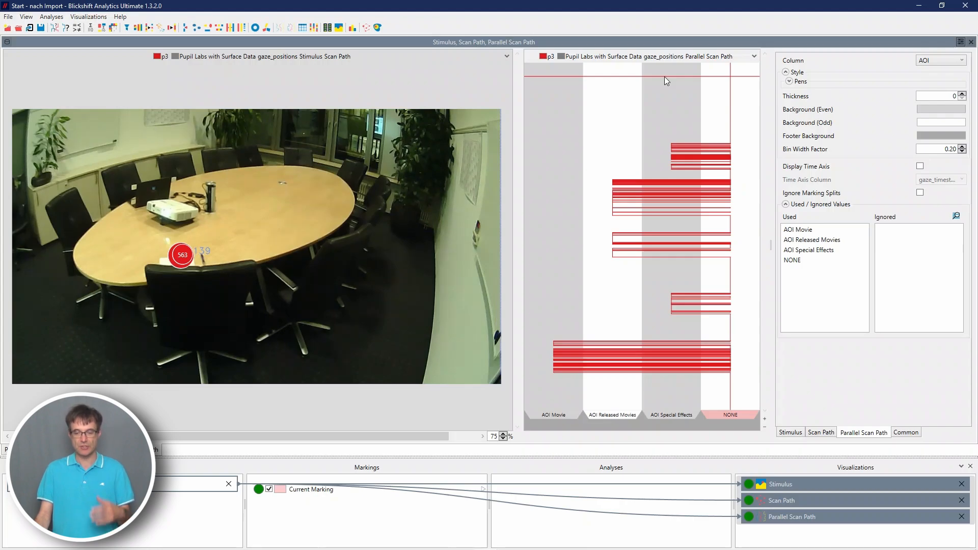
left_click_drag(665, 76, 646, 136)
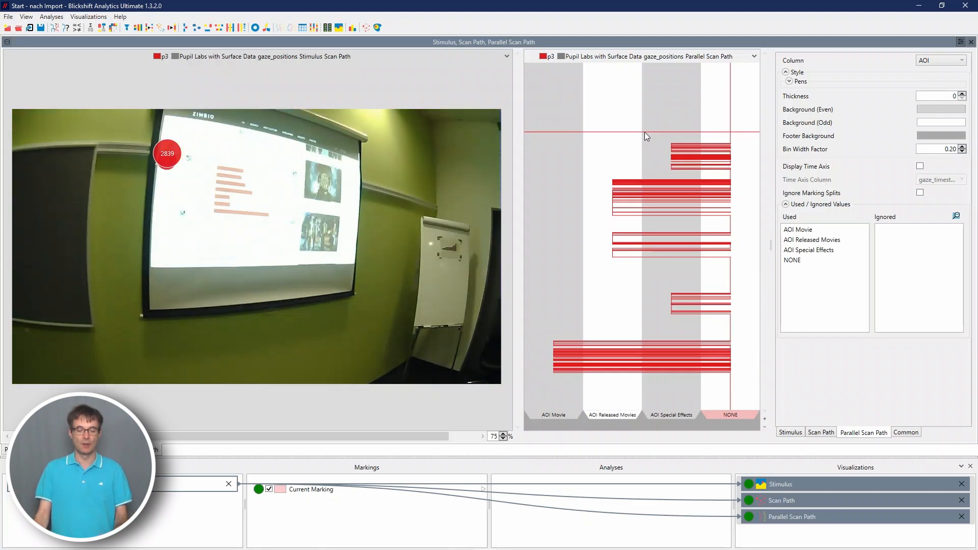
left_click_drag(645, 135, 716, 106)
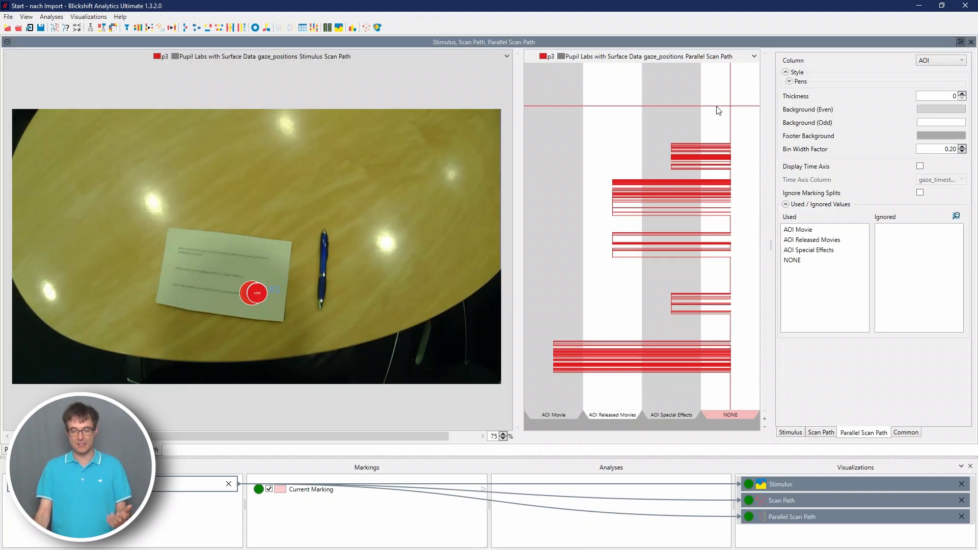
left_click_drag(719, 110, 684, 146)
left_click(730, 408)
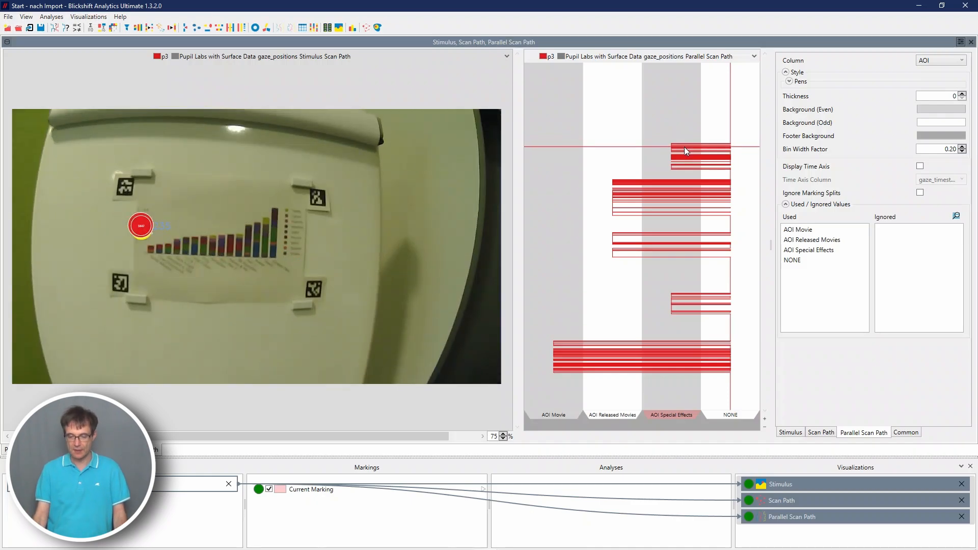
left_click_drag(683, 147, 680, 200)
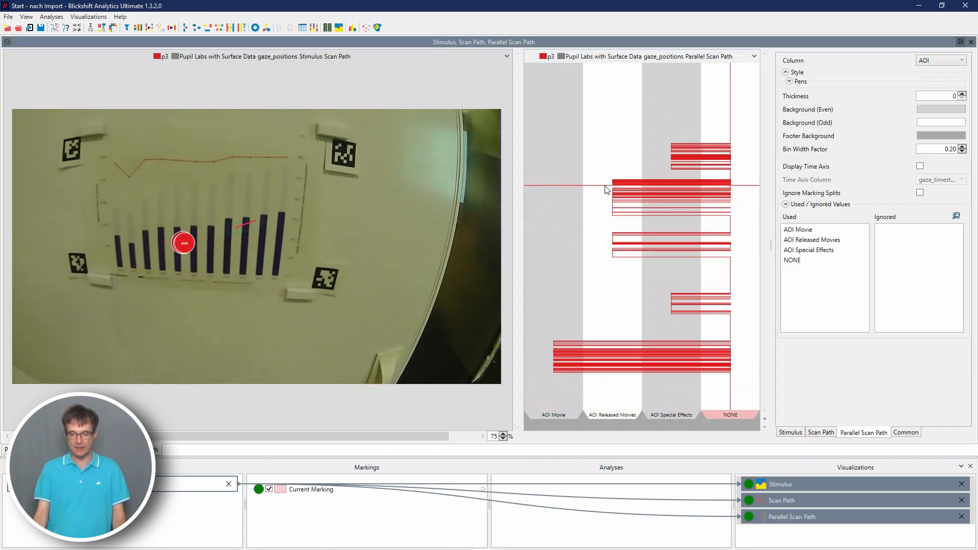
left_click_drag(610, 182, 613, 257)
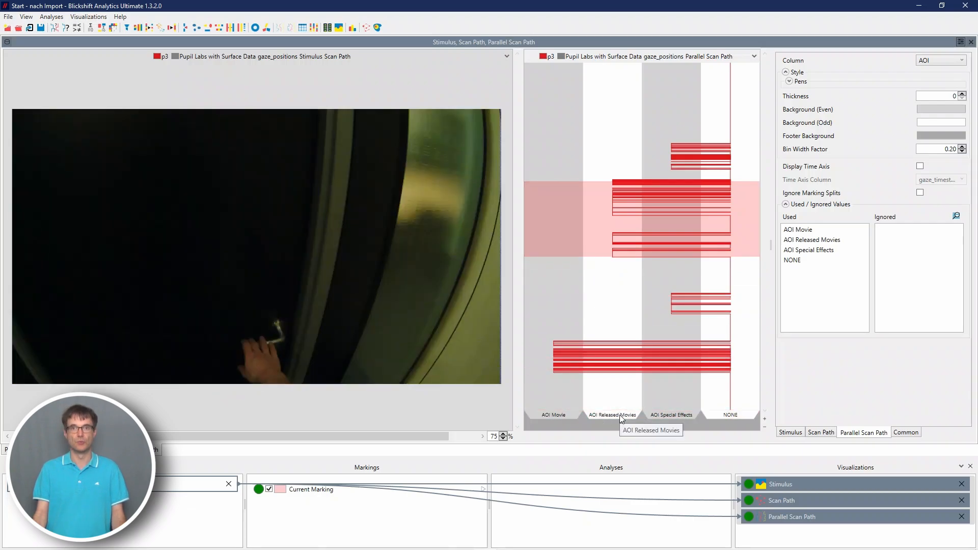
Step: Examine the start of p3's AOI Released Movies phase in an enlarged parallel scan path against the stimulus video
left_click(653, 176)
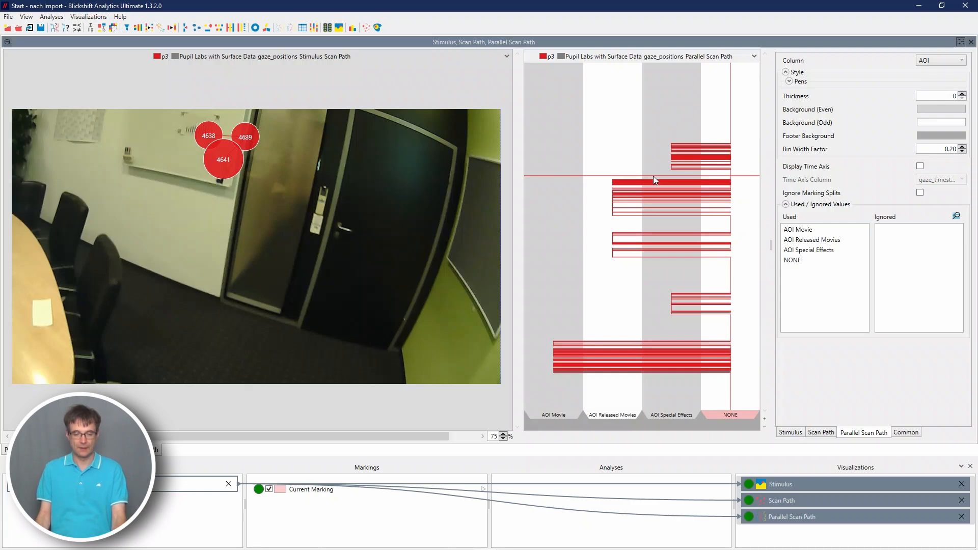
left_click(653, 177)
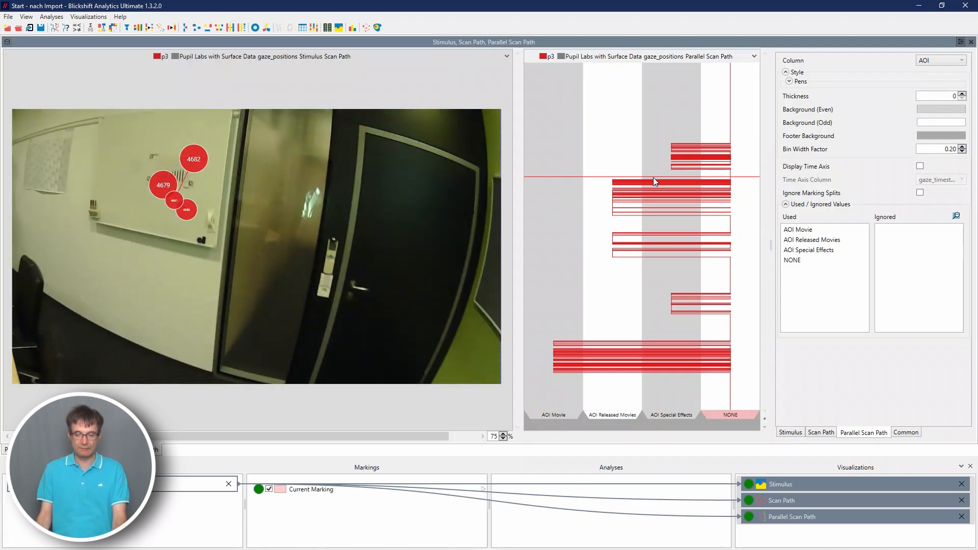
left_click_drag(653, 177, 652, 179)
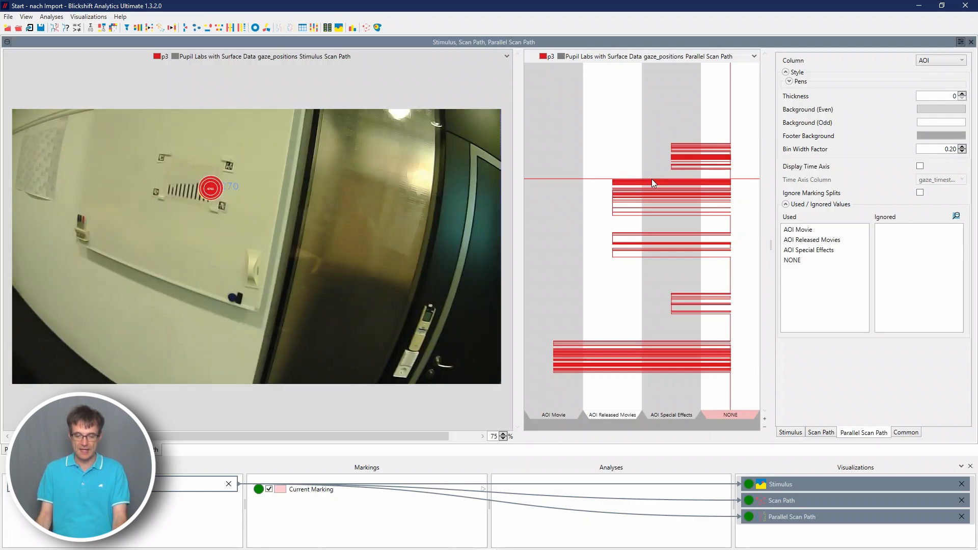
scroll(652, 178, "up", 4)
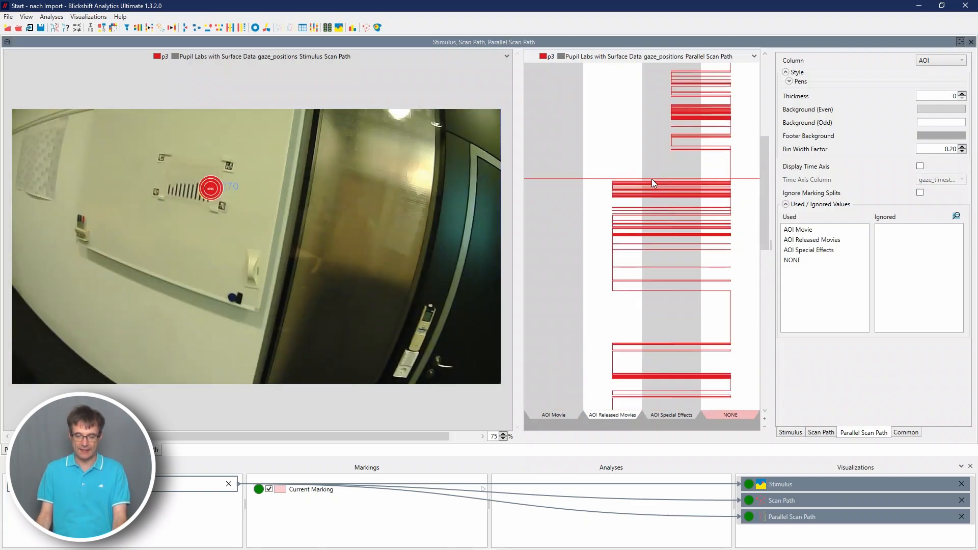
mouse_move(650, 186)
left_mouse_down()
mouse_move(655, 319)
mouse_move(634, 186)
left_mouse_up()
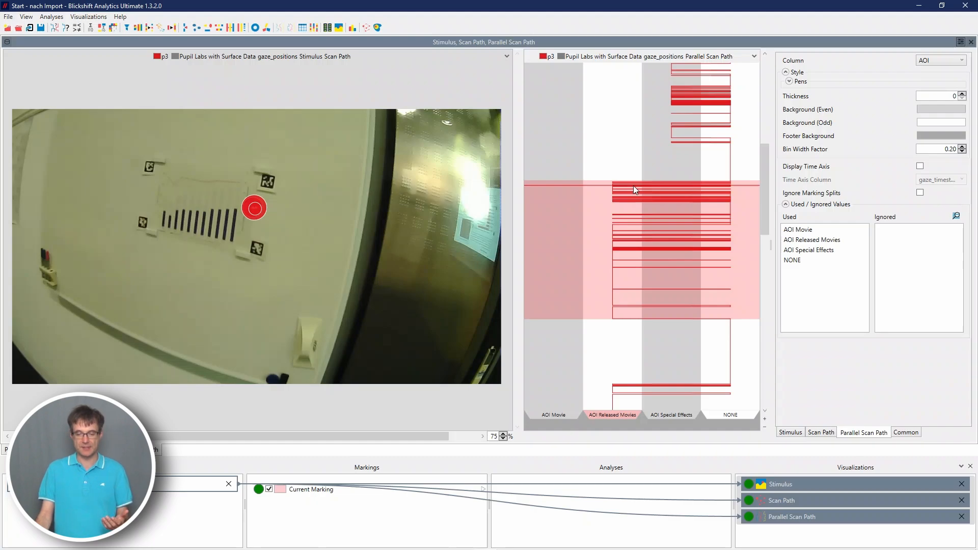
left_click_drag(634, 186, 674, 229)
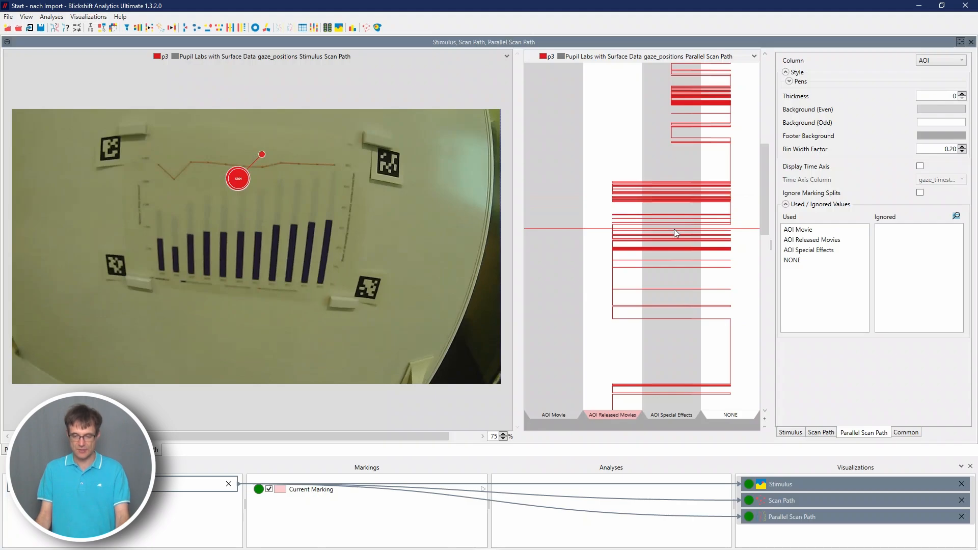
Step: Inspect the short jumps between AOI Released Movies and NONE in p3's further enlarged parallel scan path
scroll(674, 228, "up", 3)
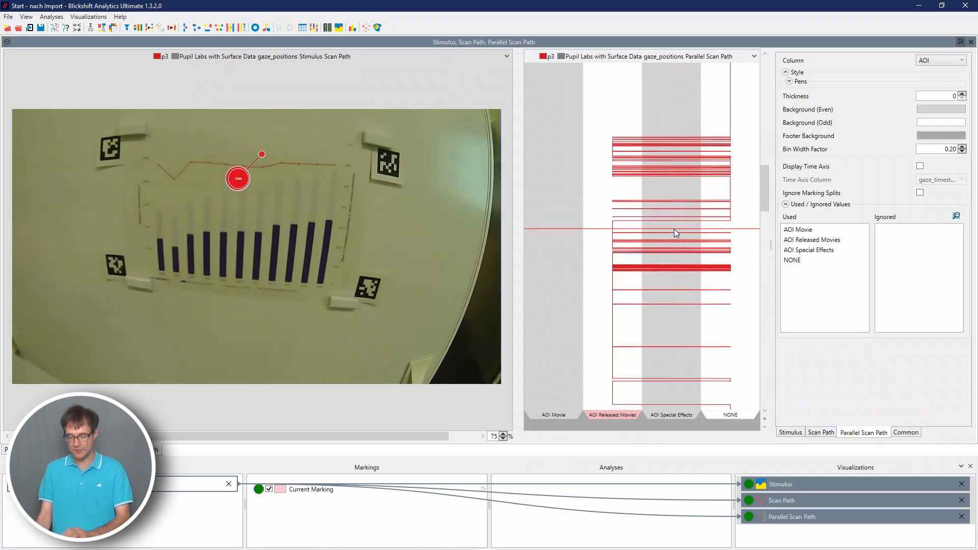
left_click_drag(674, 229, 744, 208)
scroll(764, 200, "down", 2)
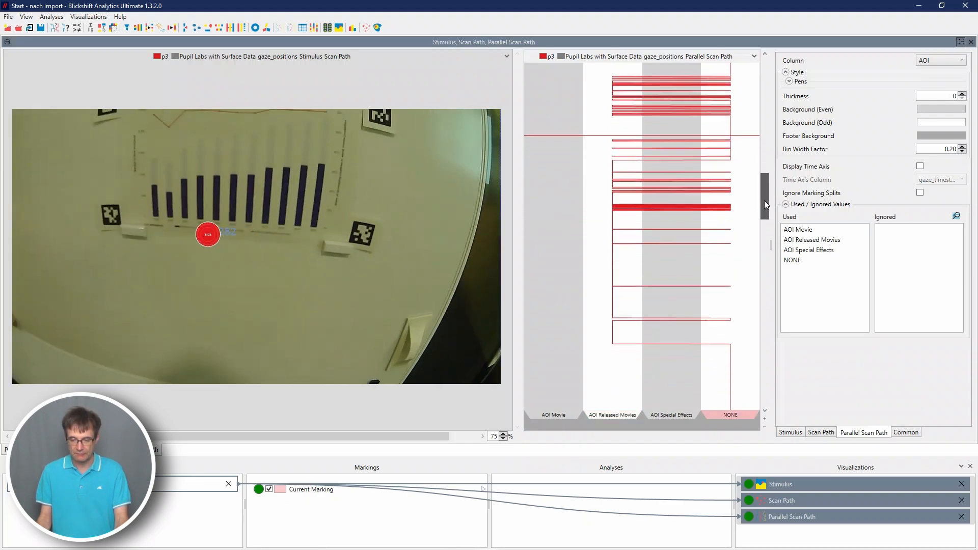
left_click(633, 134)
left_click_drag(633, 134, 738, 414)
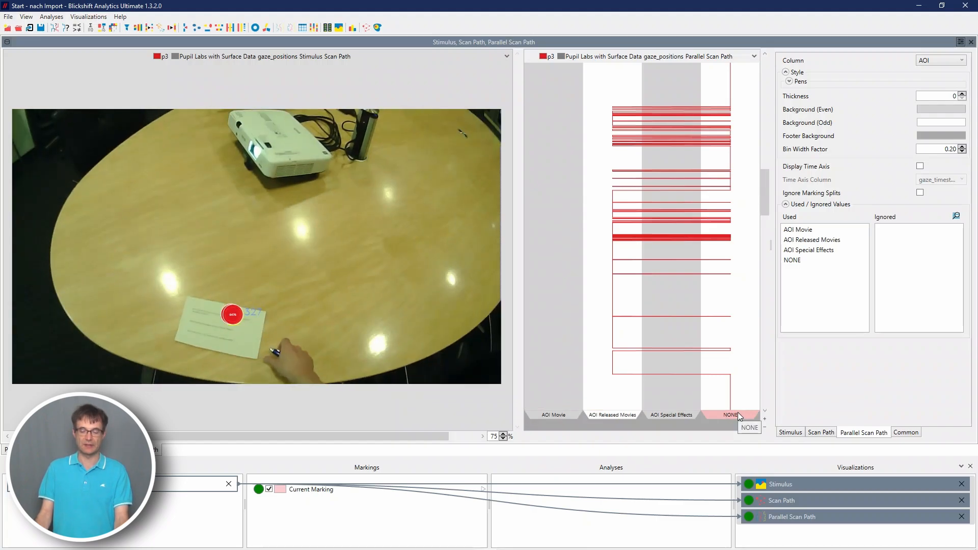
left_click_drag(739, 416, 707, 146)
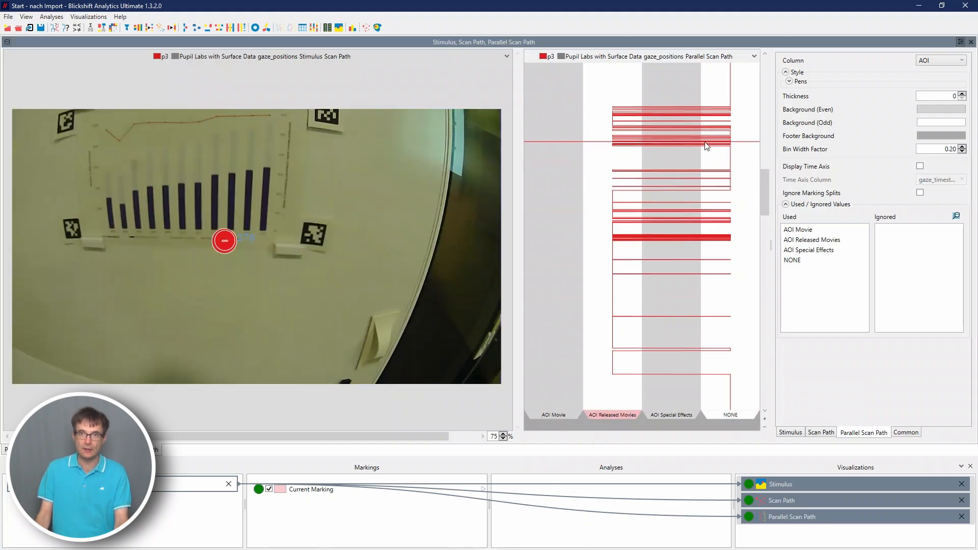
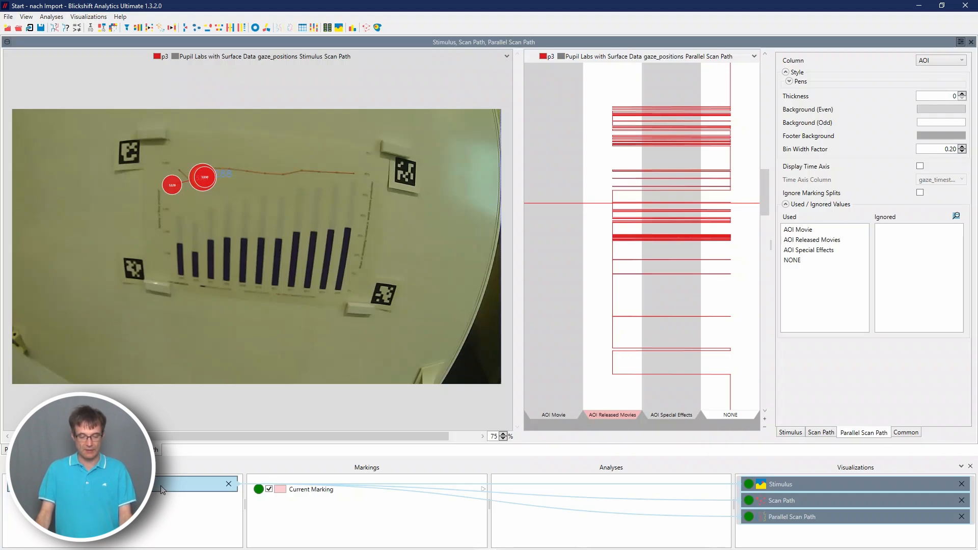
Step: Add a Gap Fill analysis to the data source and connect its output to the Stimulus, Scan Path and Parallel Scan Path visualizations
right_click(160, 490)
mouse_move(221, 432)
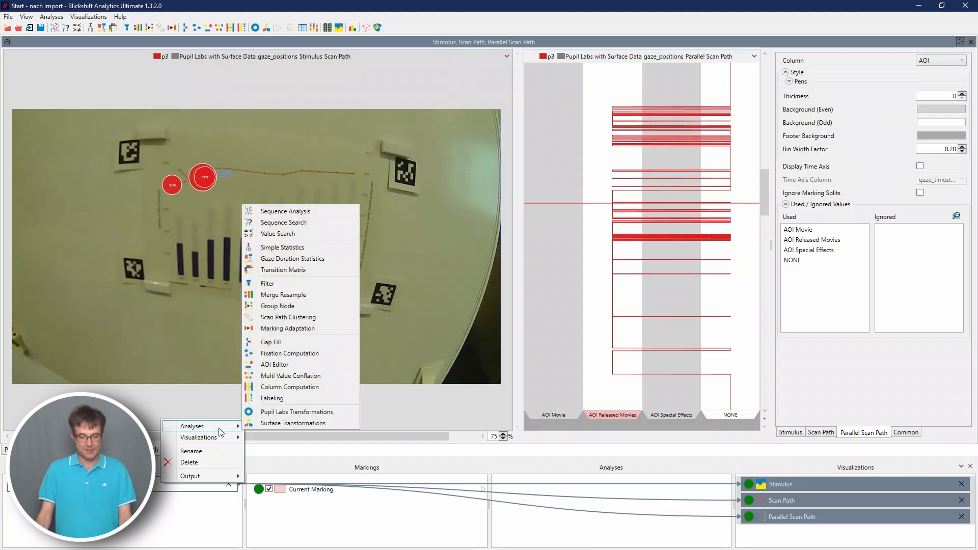
left_click(303, 344)
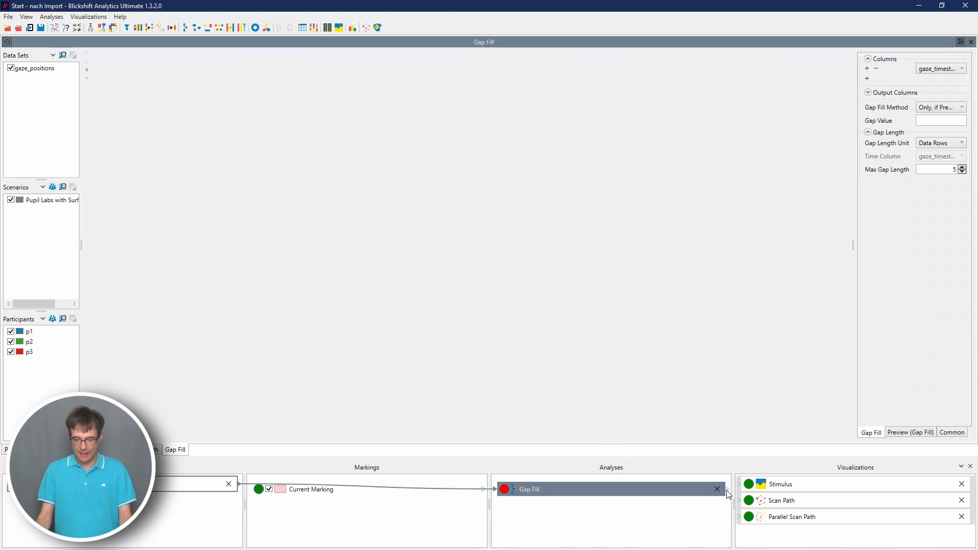
left_click_drag(729, 490, 768, 487)
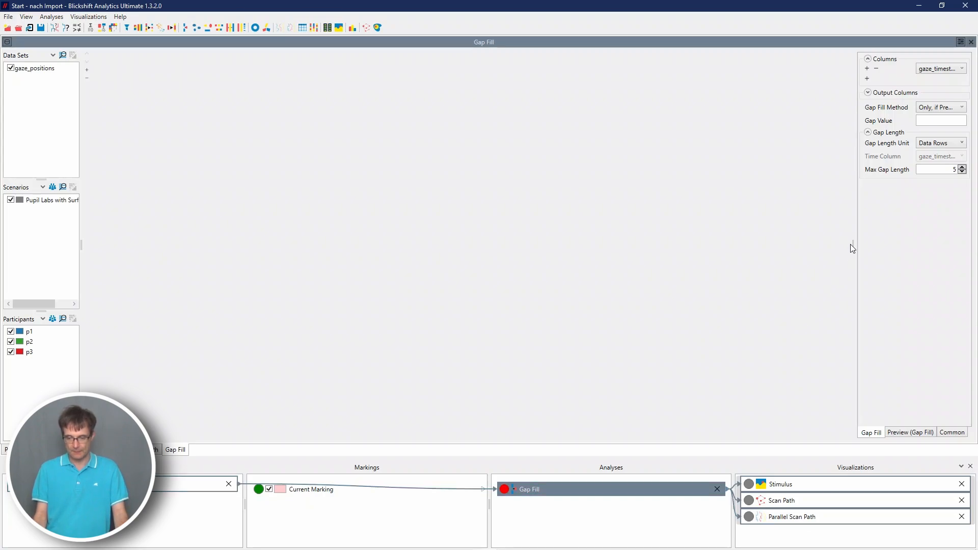
Step: Detach the Gap Fill settings into a small floating window and show it over the combined stimulus and scan path view
left_click_drag(852, 241, 743, 243)
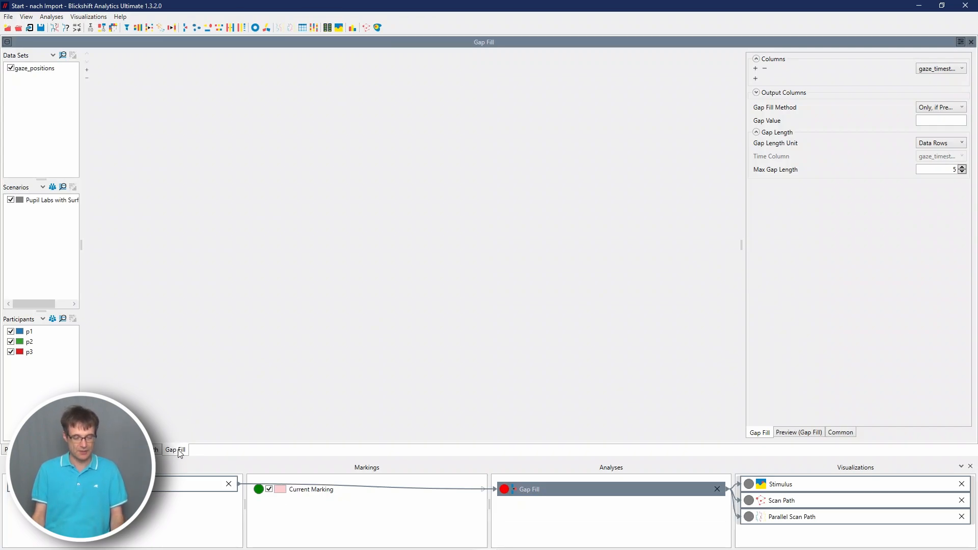
left_click_drag(179, 454, 478, 126)
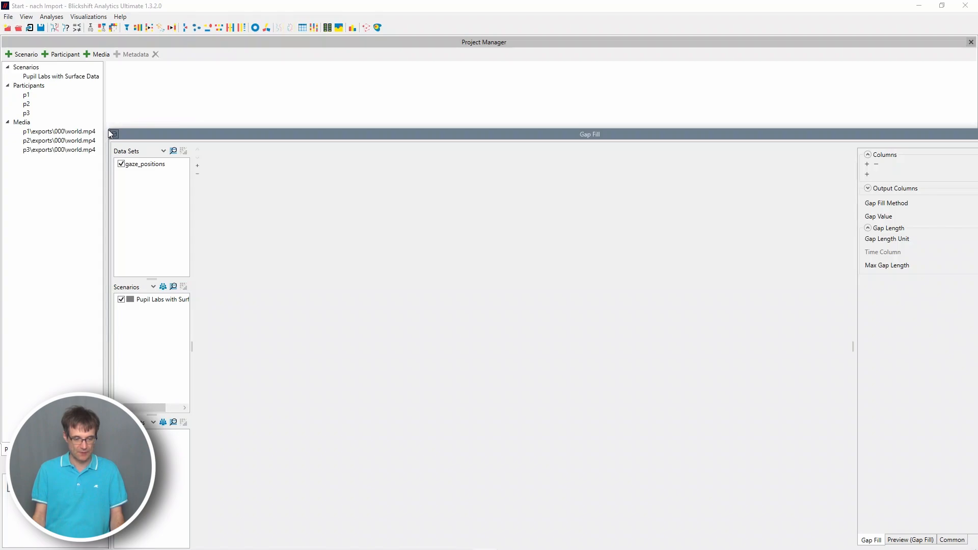
left_click_drag(112, 127, 110, 162)
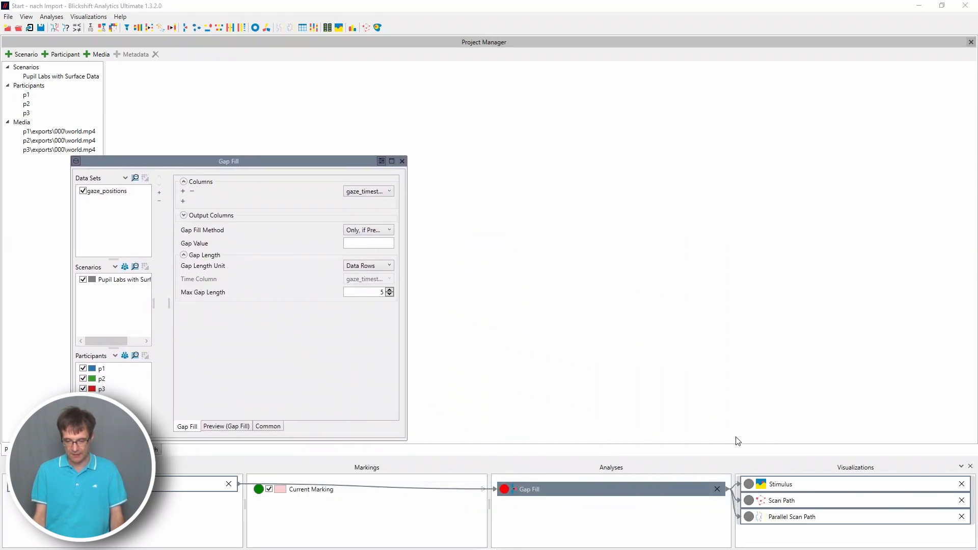
left_click(791, 504)
double_click(792, 504)
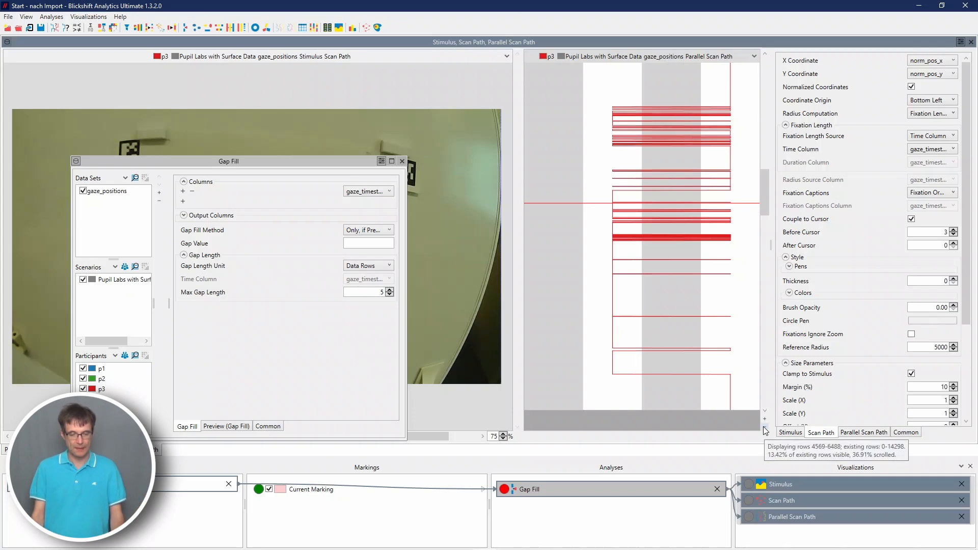
left_click_drag(170, 299, 161, 300)
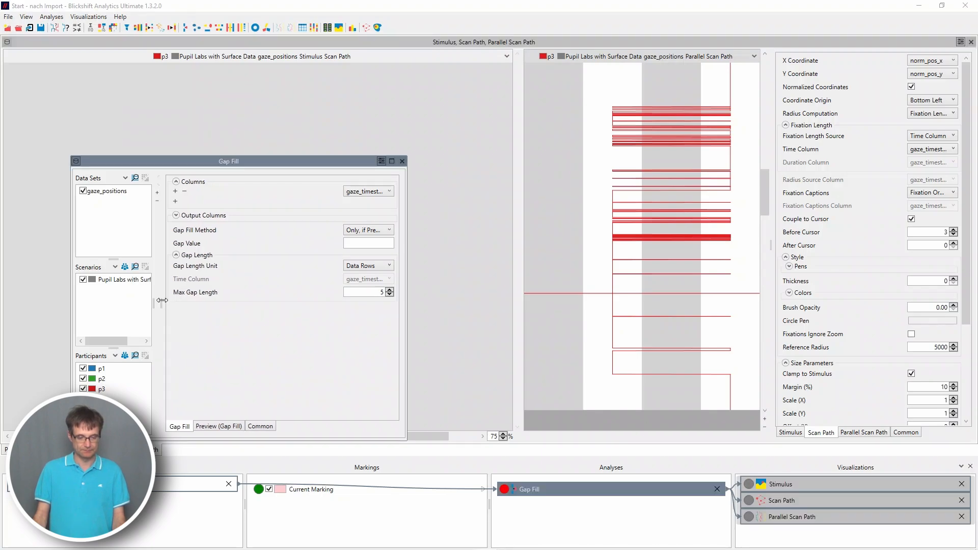
Step: Choose AOI as the column for the Gap Fill analysis
left_click(387, 193)
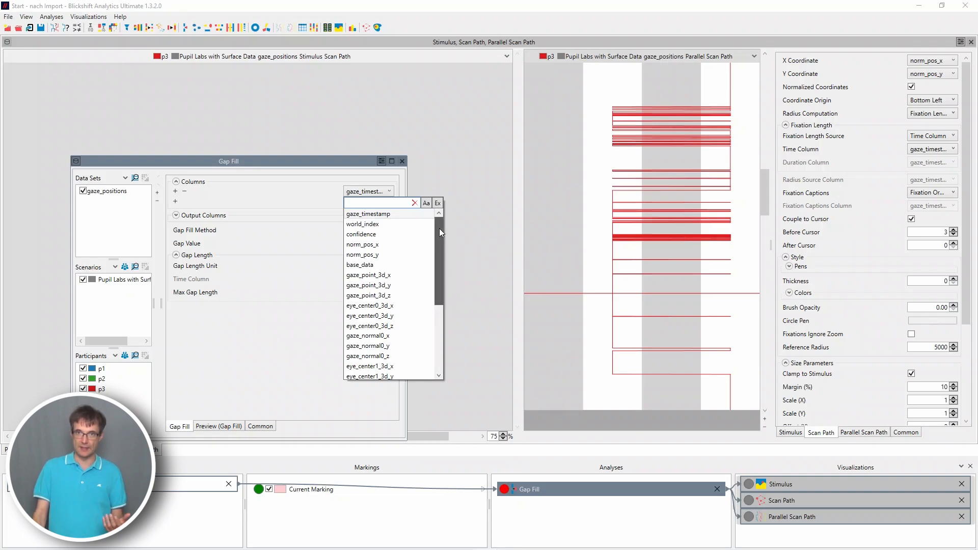
left_click_drag(439, 228, 439, 300)
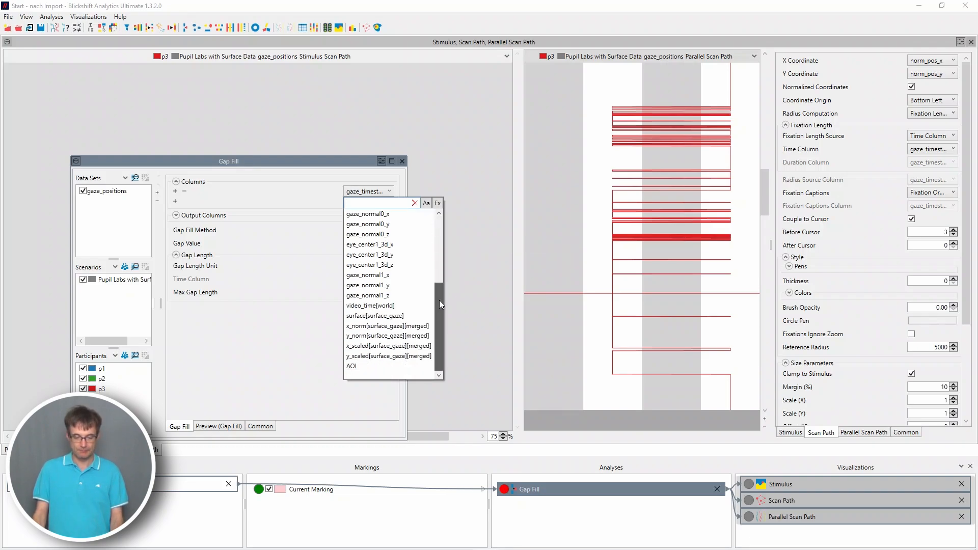
left_click(376, 367)
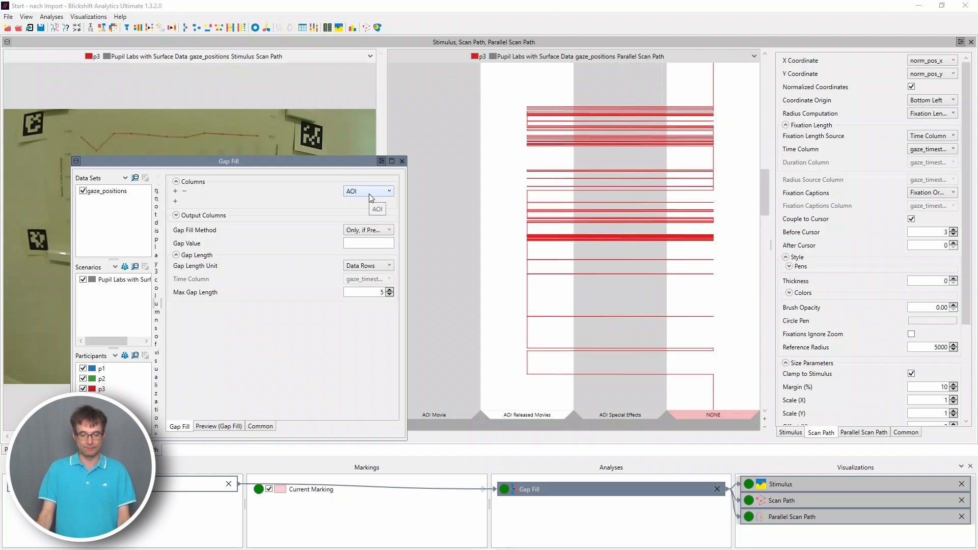
Step: Keep the gap fill method "Only, if Previous Equals Following", set the gap value to NONE, and move the settings window clear of the plots
left_click(374, 233)
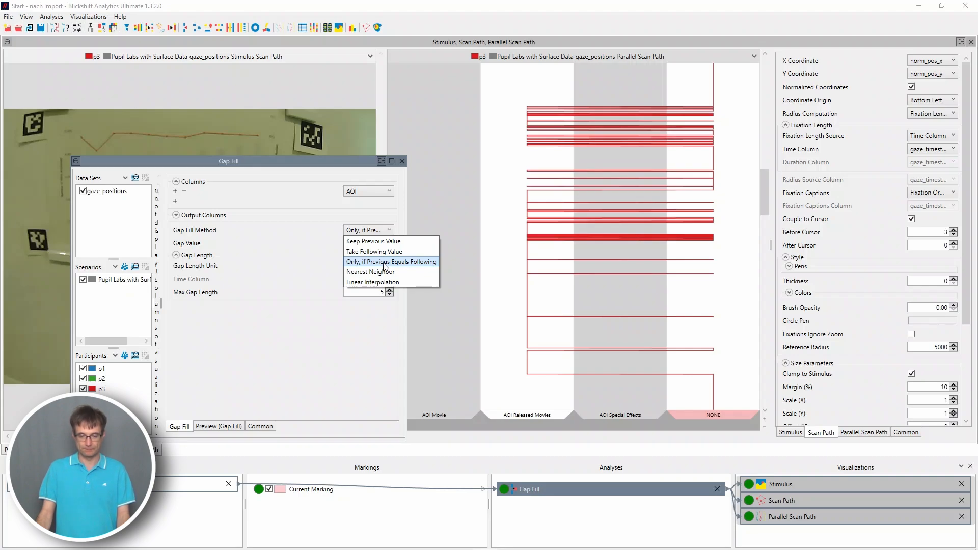
left_click(384, 264)
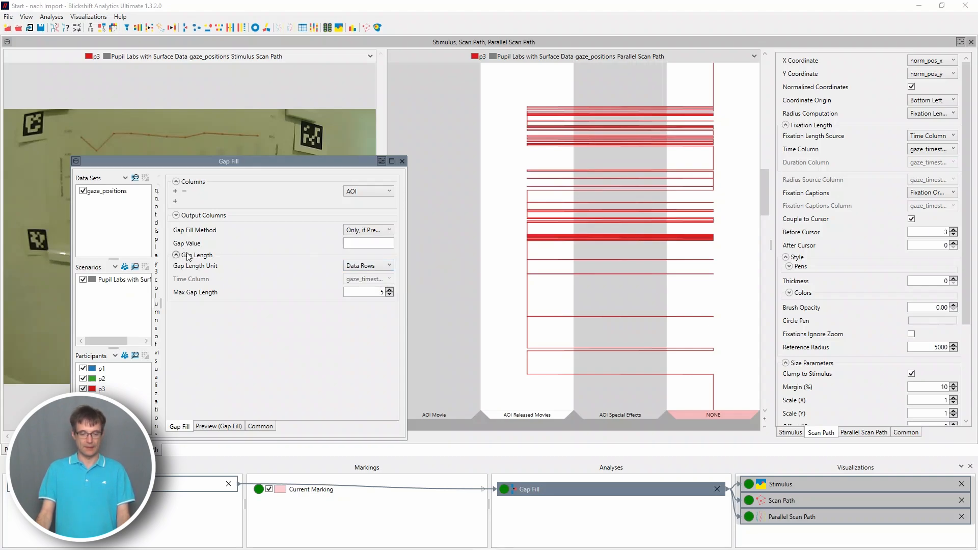
mouse_move(186, 247)
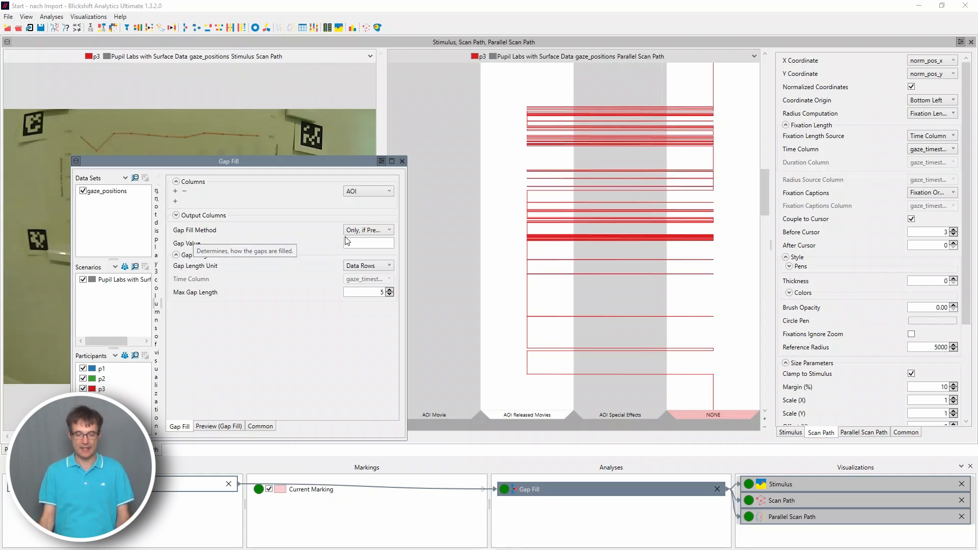
left_click(361, 243)
type("NONE")
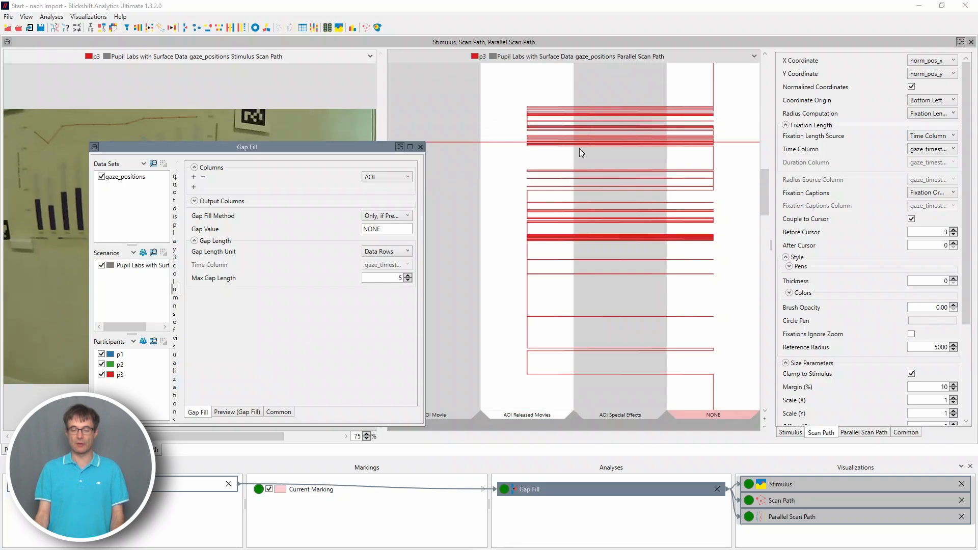
left_click_drag(316, 146, 310, 426)
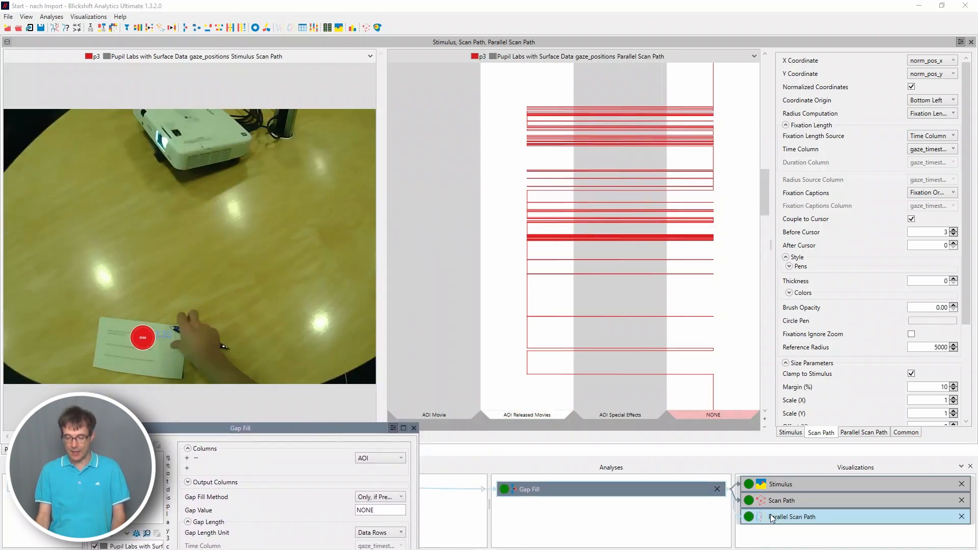
Step: Add a second Parallel Scan Path beside the first one, showing the AOI(GapFilled) column without a time axis
right_click(781, 518)
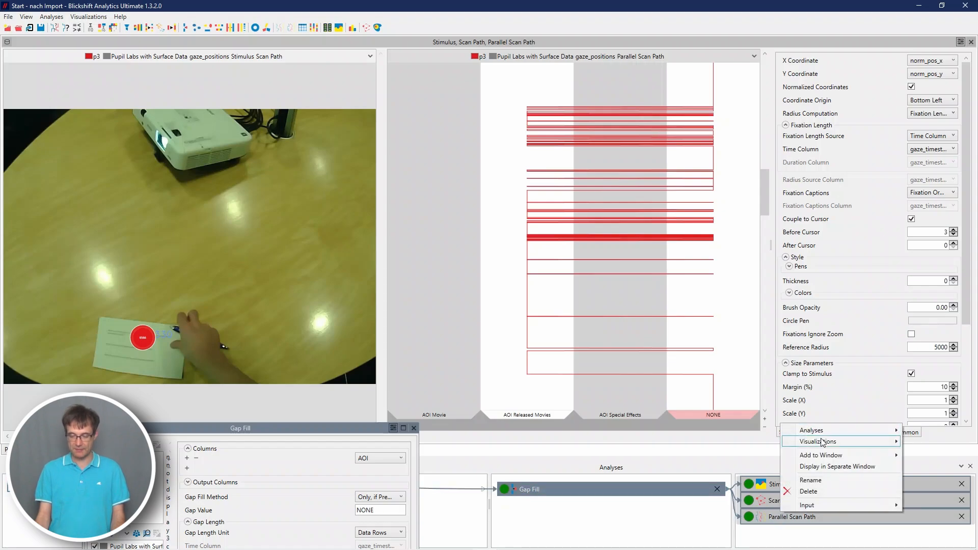
mouse_move(790, 447)
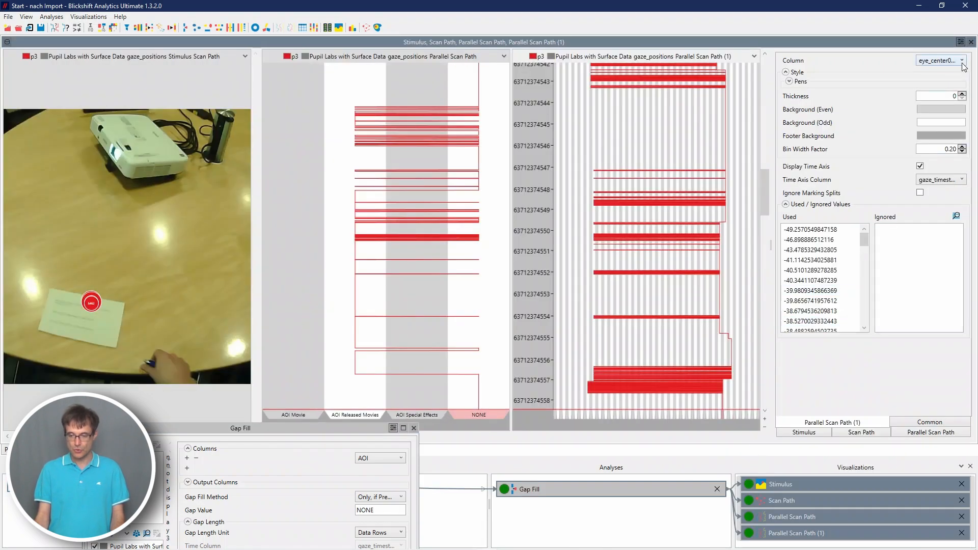
left_click(962, 62)
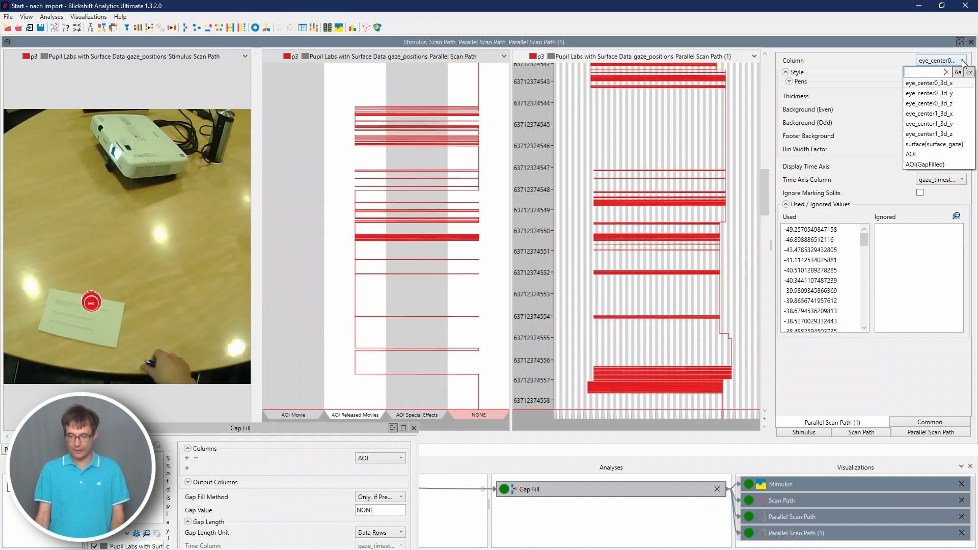
left_click(928, 166)
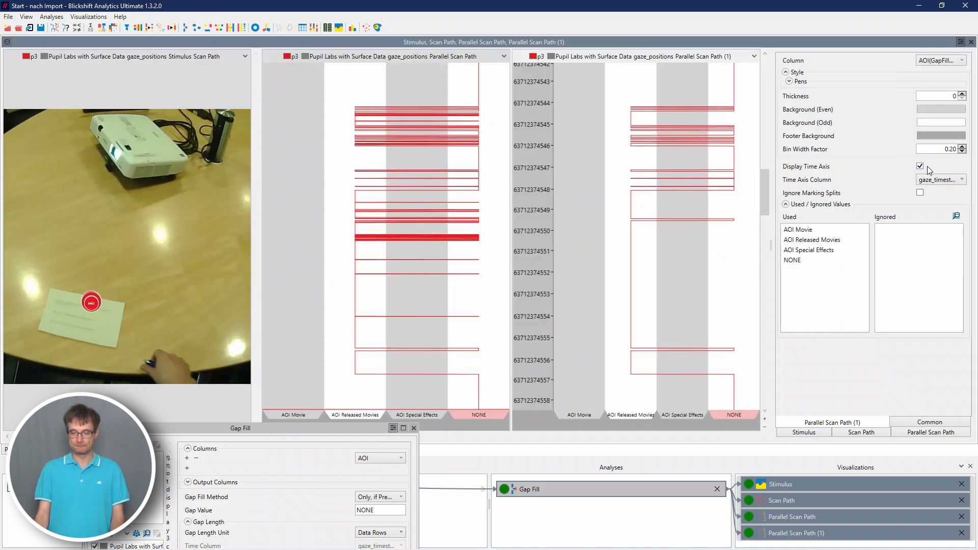
left_click(920, 167)
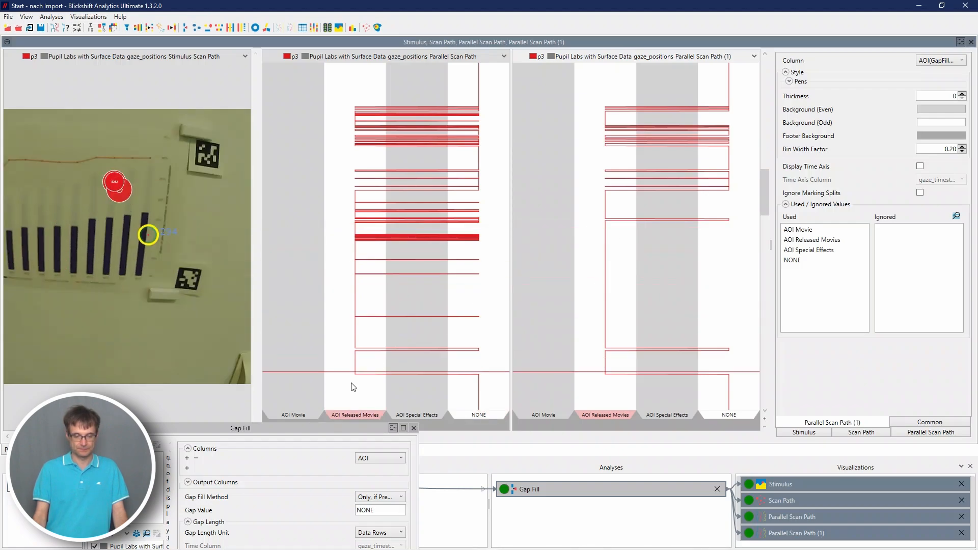
Step: Place the Gap Fill settings window over the stimulus view, clear of both parallel scan paths, with its gap length settings in reach
left_click(322, 432)
left_click_drag(322, 432, 268, 181)
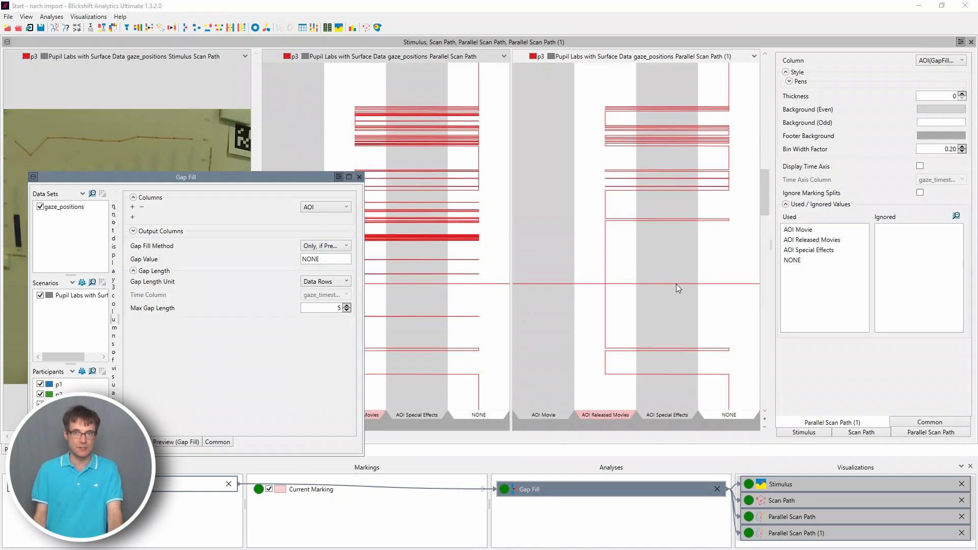
scroll(674, 284, "up", 4)
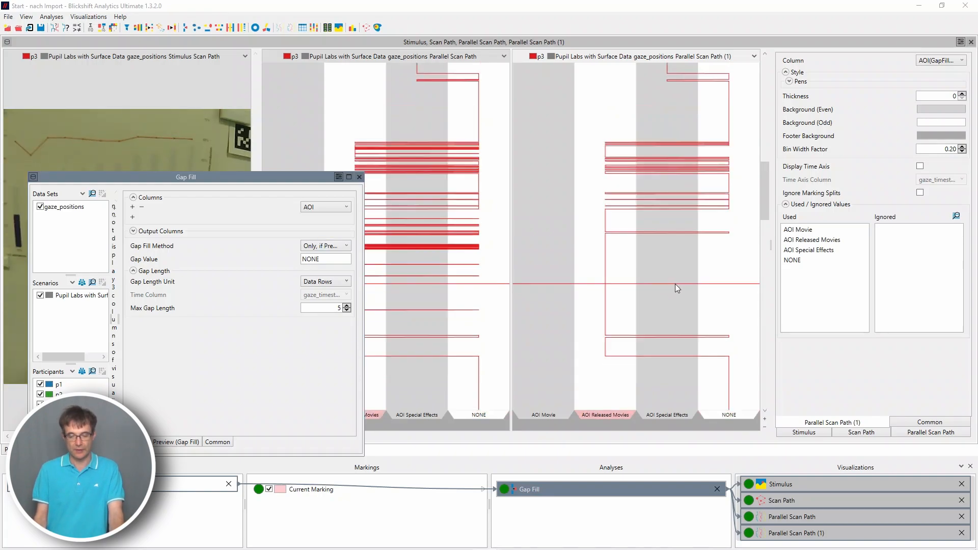
scroll(674, 283, "up", 5)
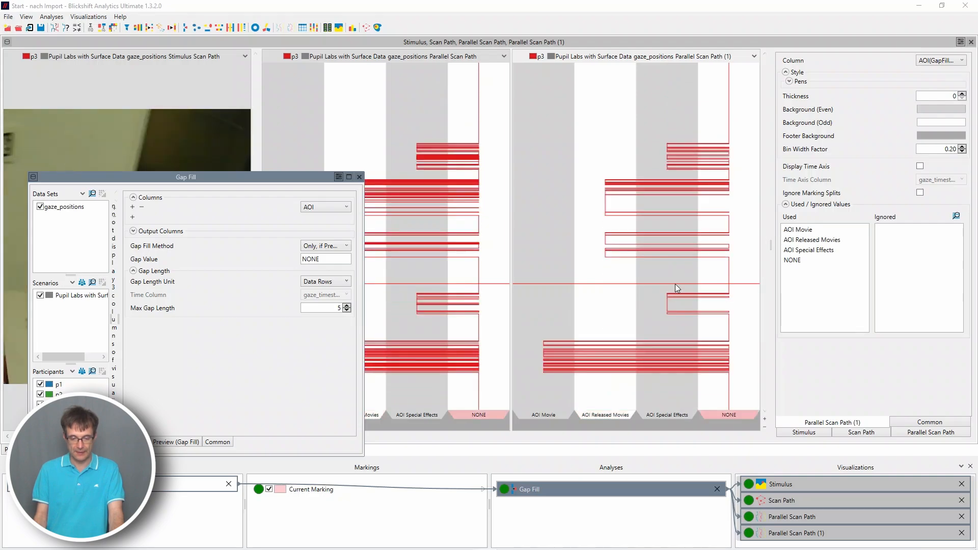
left_click_drag(287, 180, 194, 109)
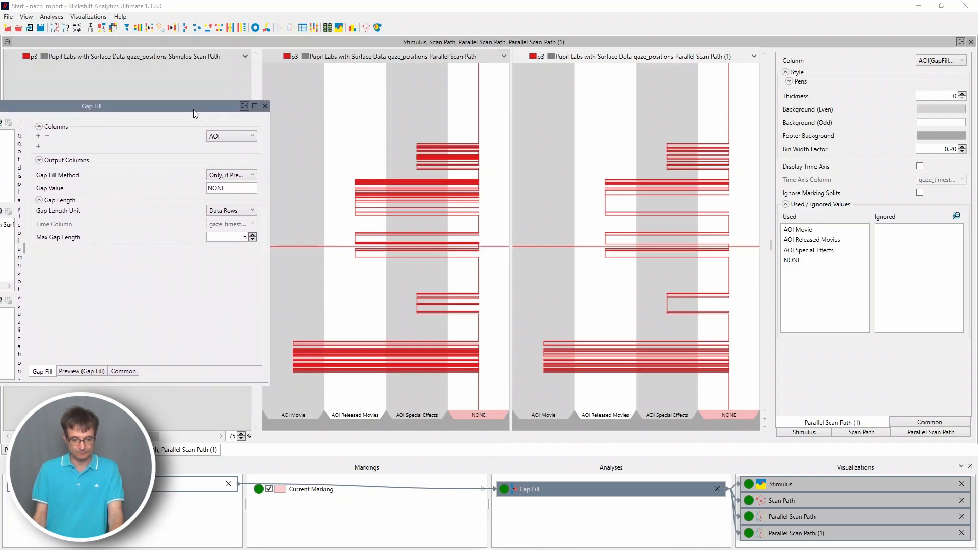
Step: Raise the Gap Fill maximum gap length gradually to 46 data rows while comparing both parallel scan paths, and reduce it to 45
left_click(252, 236)
left_click(252, 235)
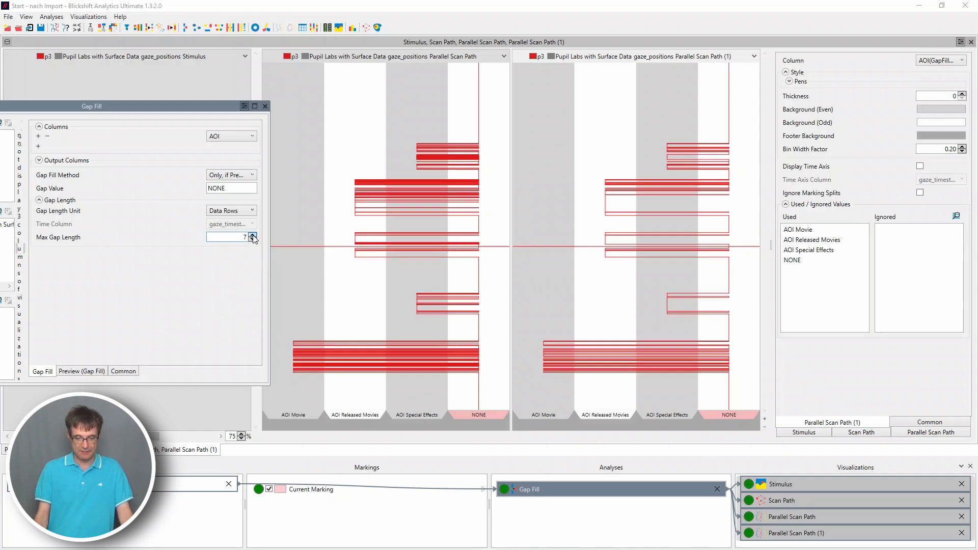
left_click(252, 235)
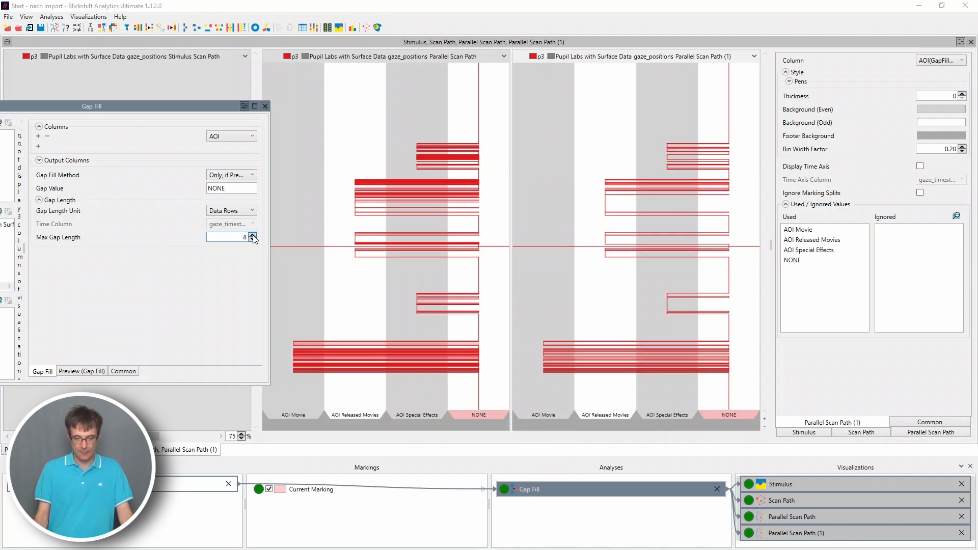
left_click(252, 236)
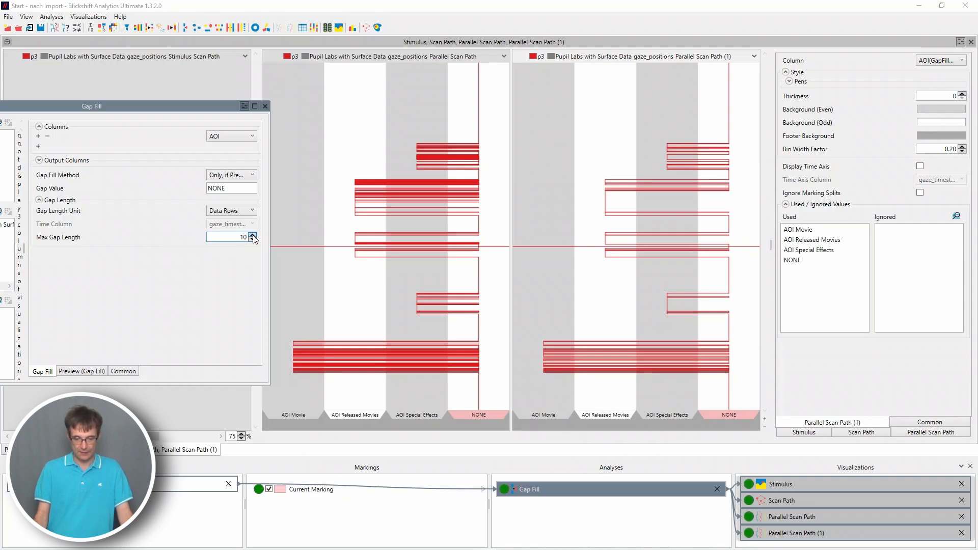
left_click(252, 235)
left_click(252, 235)
left_click(252, 235)
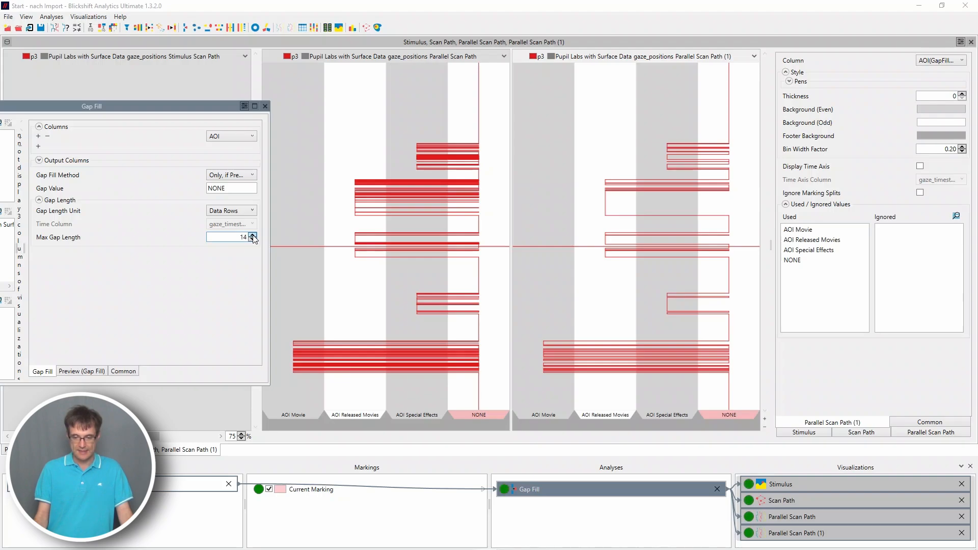
left_click(252, 234)
left_click(252, 235)
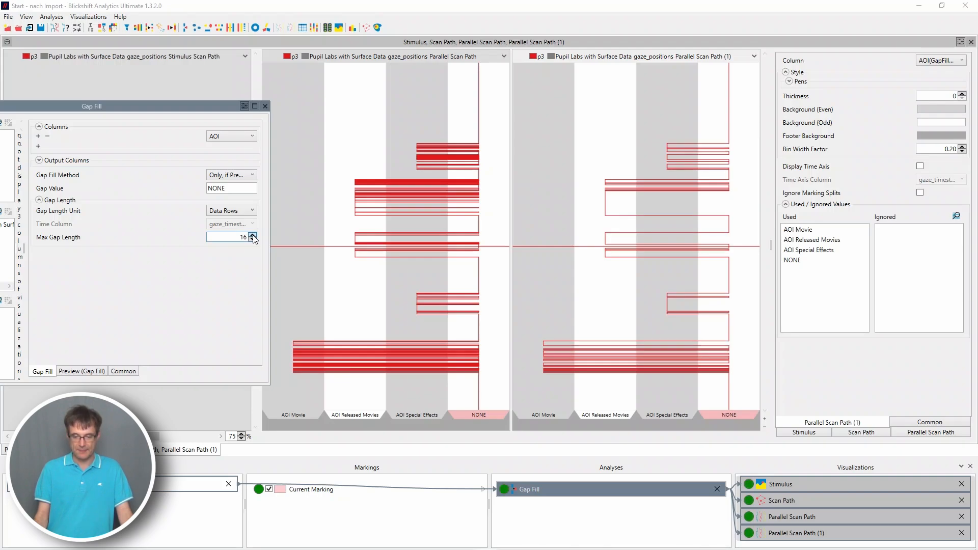
left_click(253, 235)
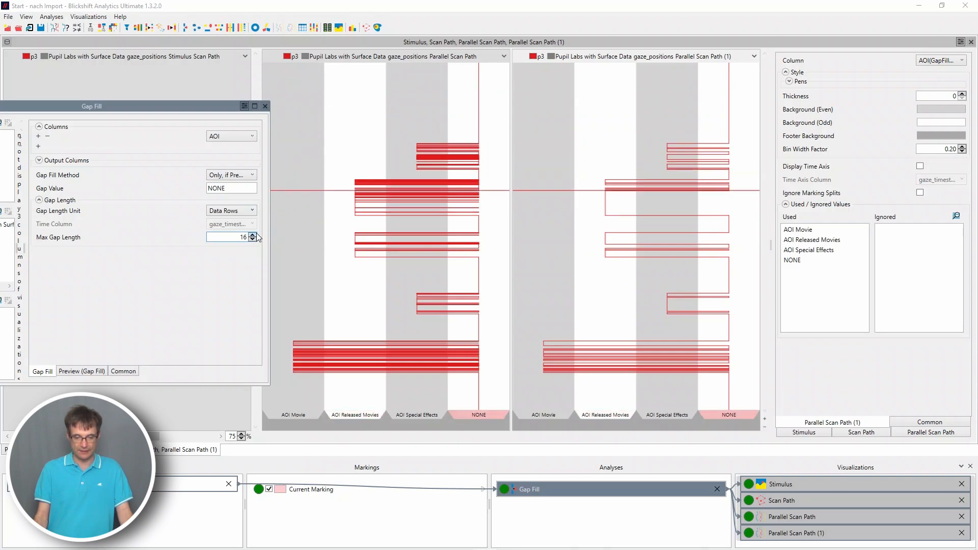
left_click(252, 234)
left_click(253, 235)
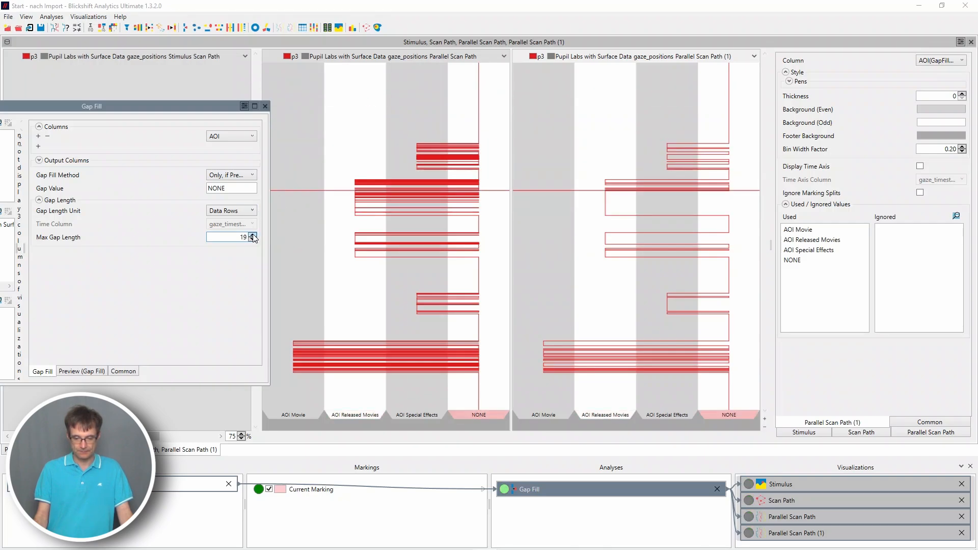
left_click(252, 235)
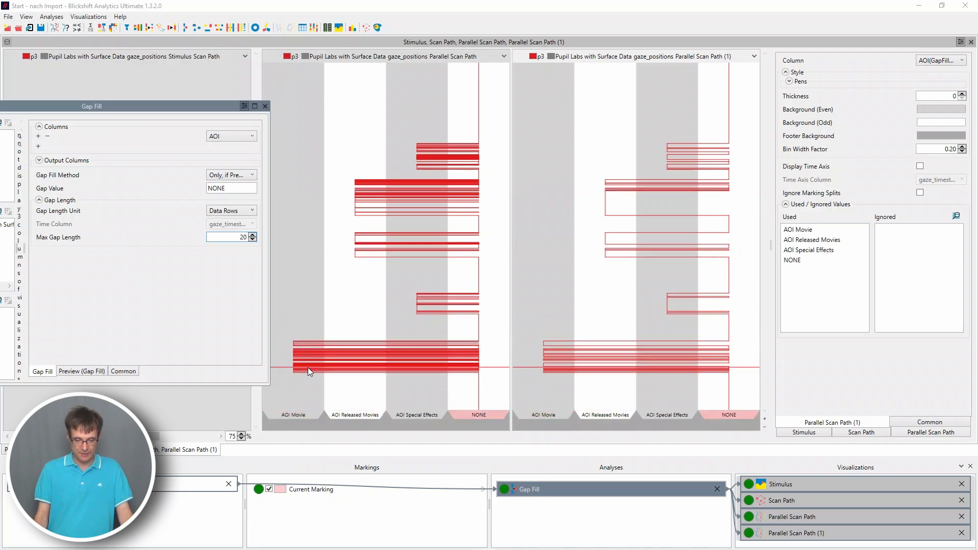
left_click(252, 234)
left_click(252, 235)
left_click(251, 235)
left_click(252, 234)
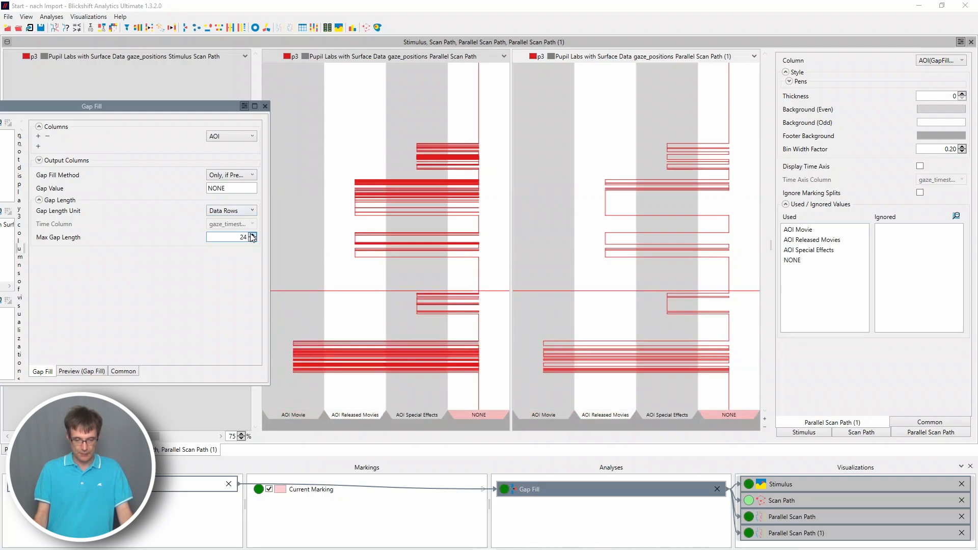
left_click(252, 235)
left_click(251, 235)
left_click(251, 234)
left_click(252, 235)
left_click(252, 235)
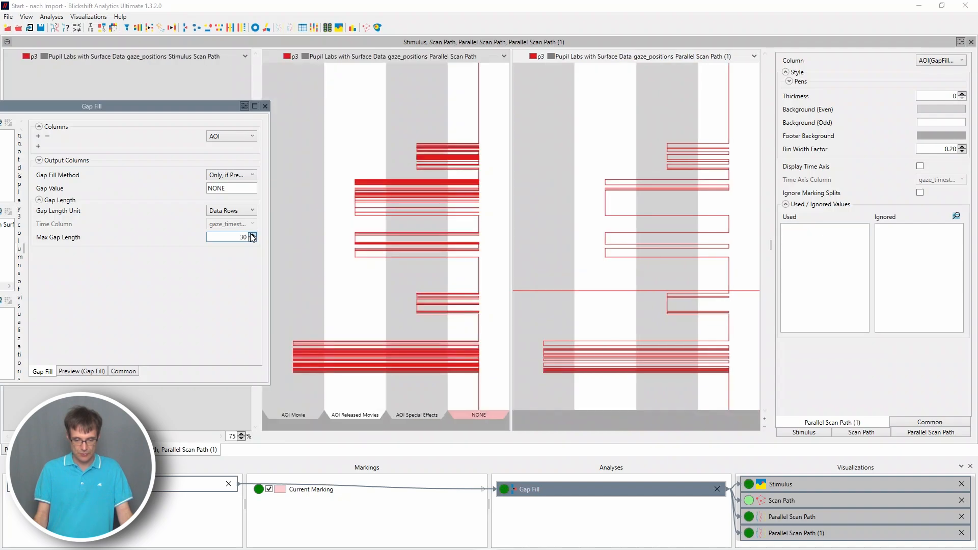
left_click(252, 234)
left_click(252, 235)
left_click(252, 234)
left_click(252, 235)
left_click(252, 235)
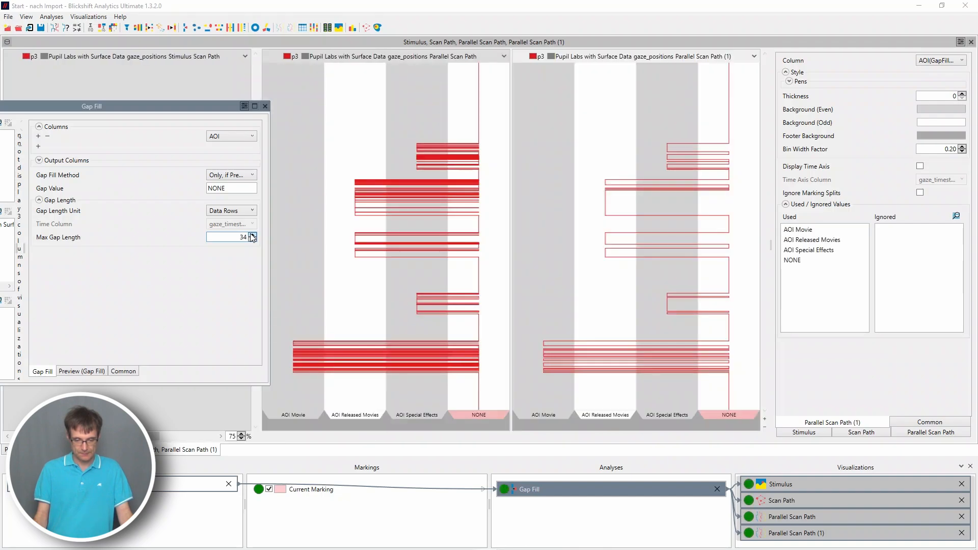
left_click(252, 235)
left_click(252, 235)
left_click(251, 235)
left_click(252, 234)
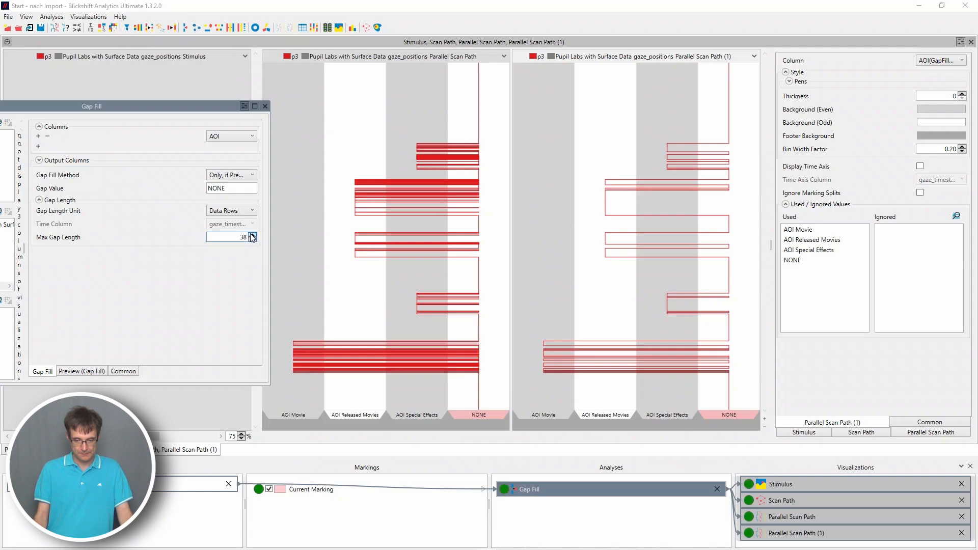
left_click(252, 235)
left_click(252, 235)
left_click(252, 235)
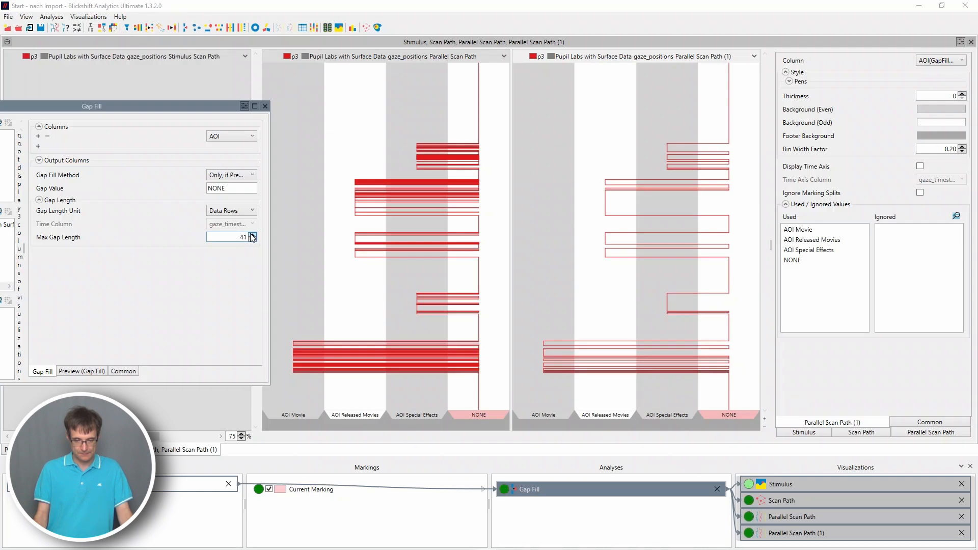
left_click(251, 235)
left_click(251, 235)
left_click(251, 235)
left_click(251, 235)
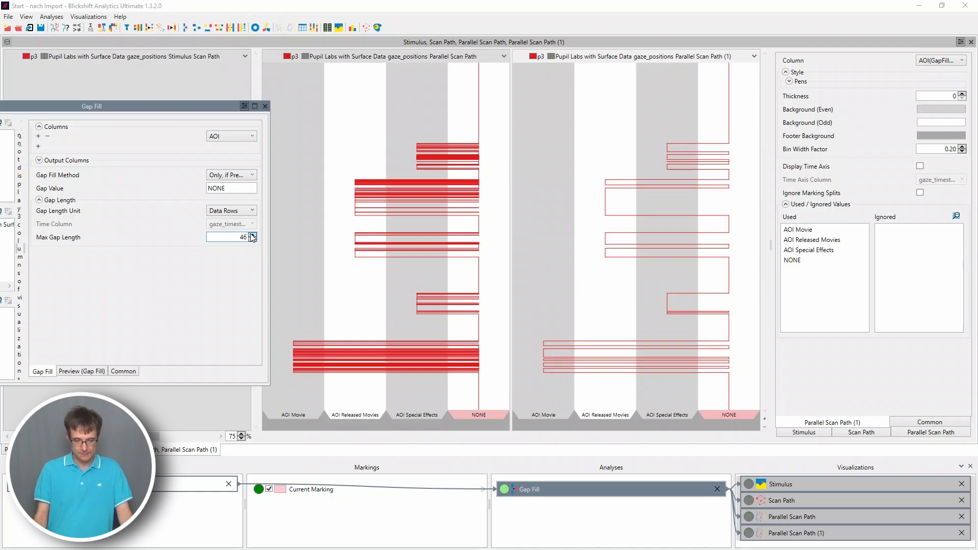
left_click(252, 235)
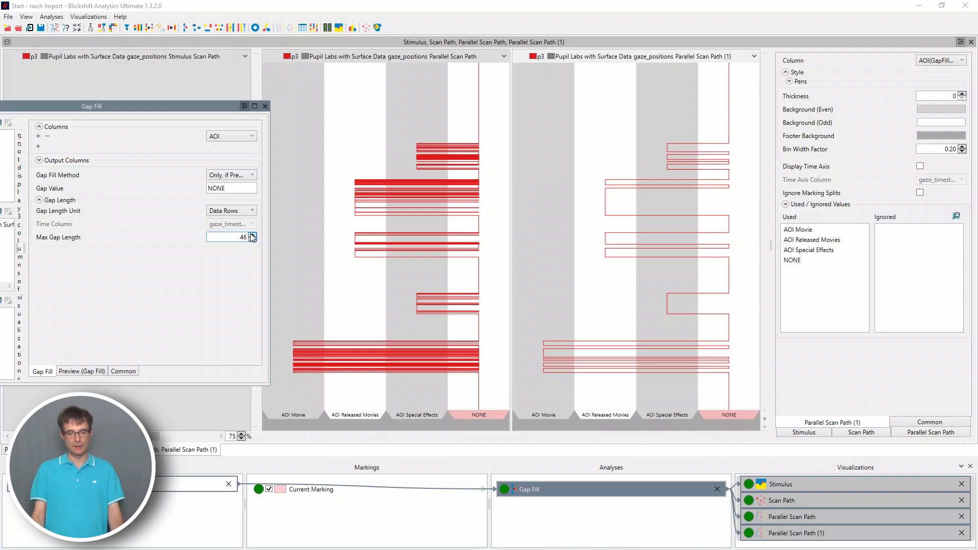
left_click(253, 240)
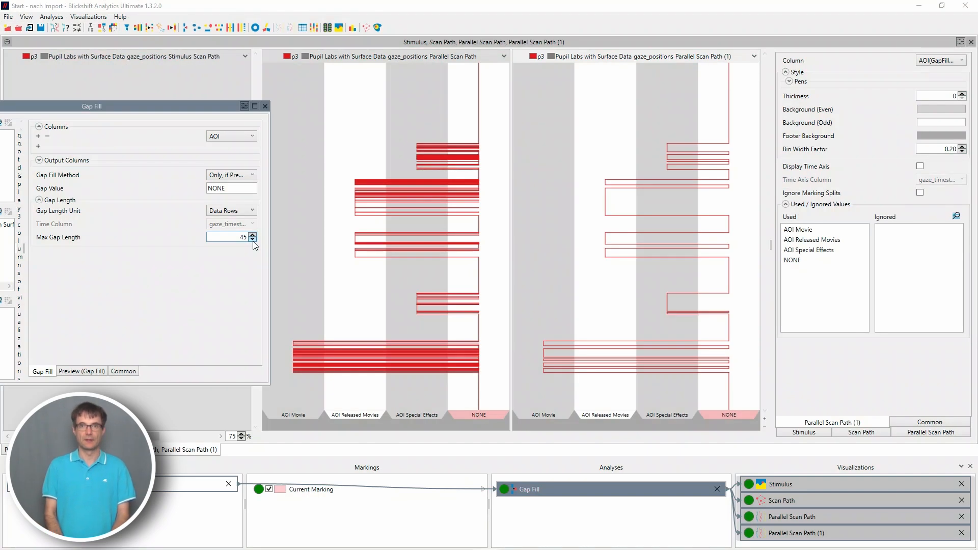